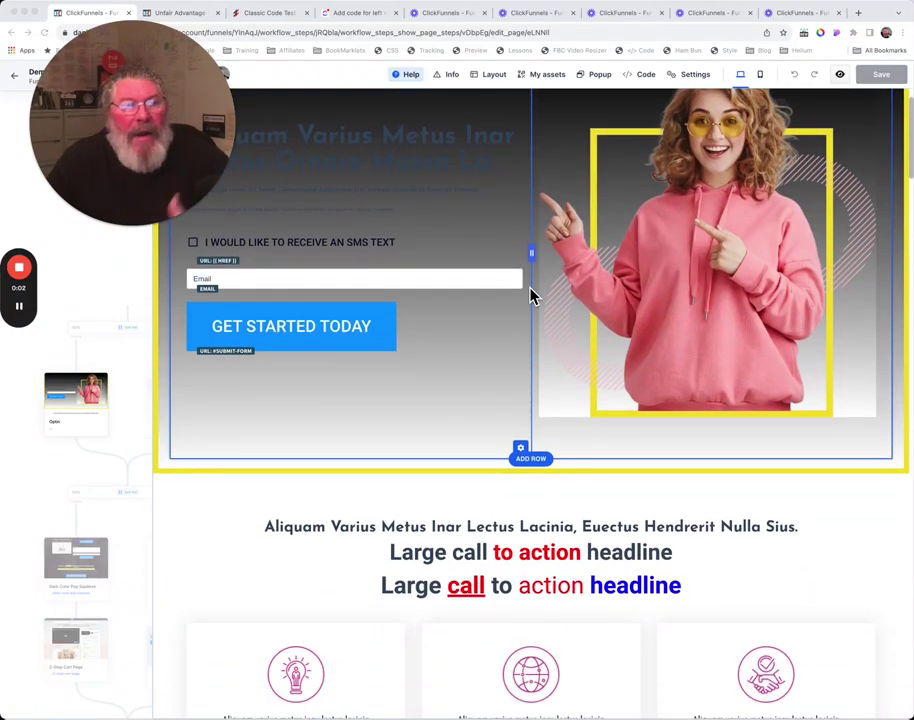
scroll(531, 296, "down", 10)
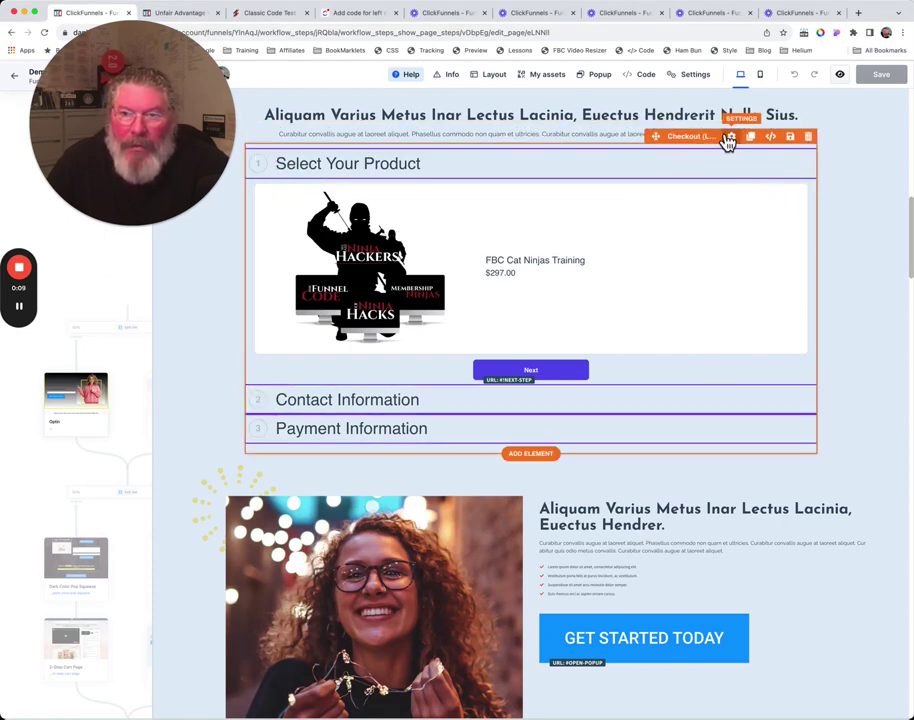
- Set the Checkout (Legacy) element's Number of steps to 1, then select the checkout element
scroll(698, 148, "up", 3)
left_click(698, 148)
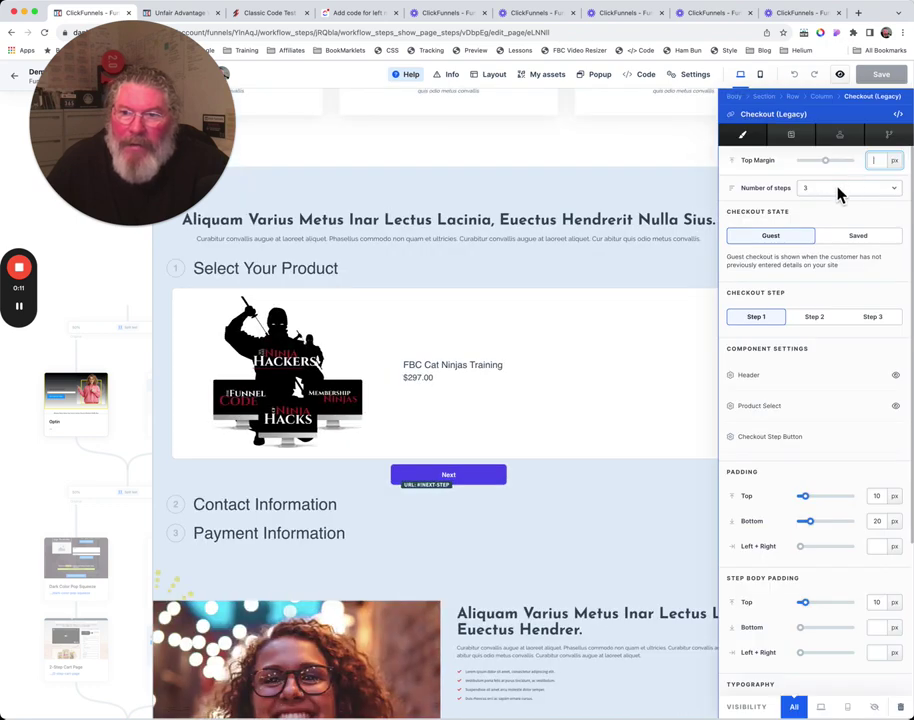
left_click(838, 190)
left_click(810, 164)
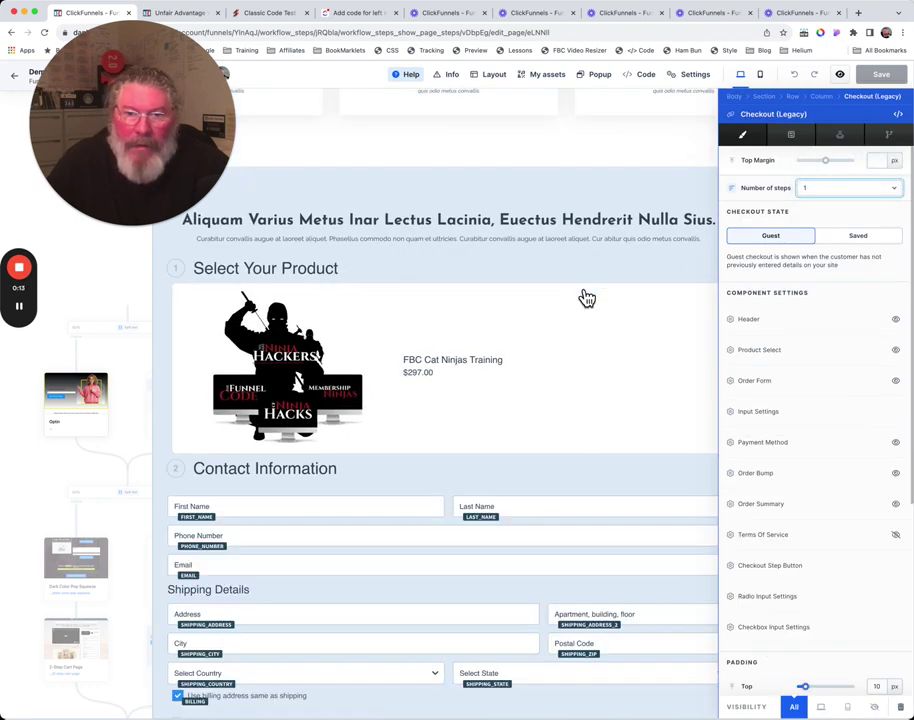
key("Escape")
scroll(587, 298, "down", 5)
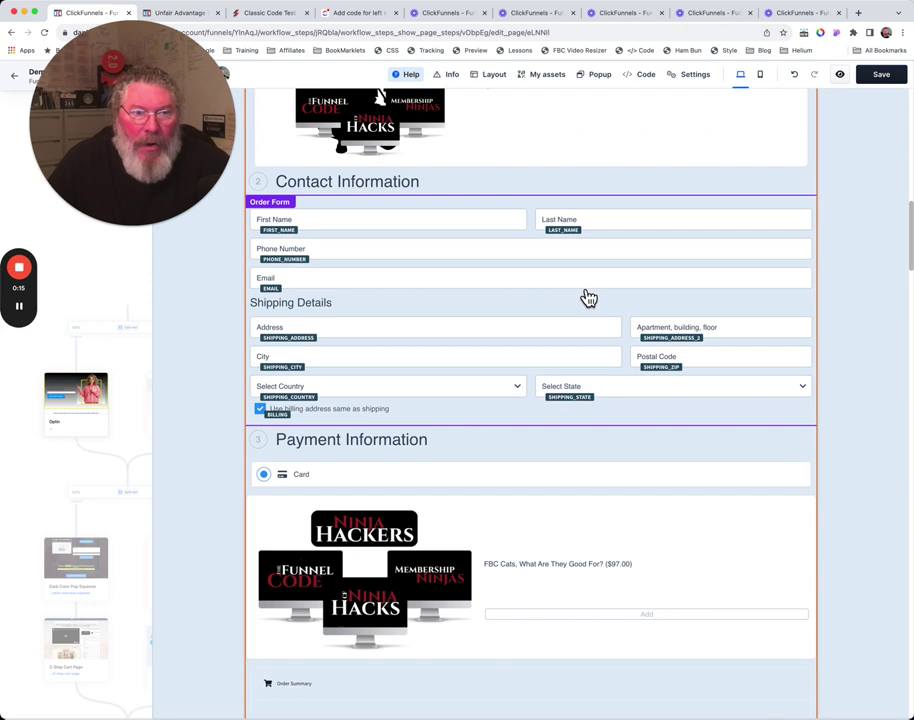
scroll(588, 298, "up", 2)
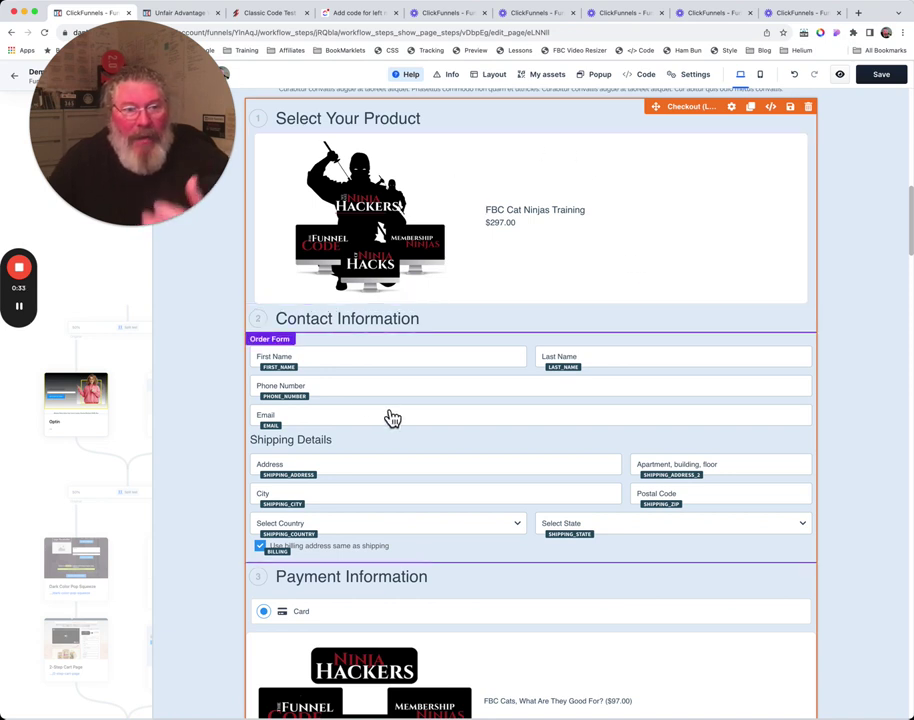
left_click(260, 228)
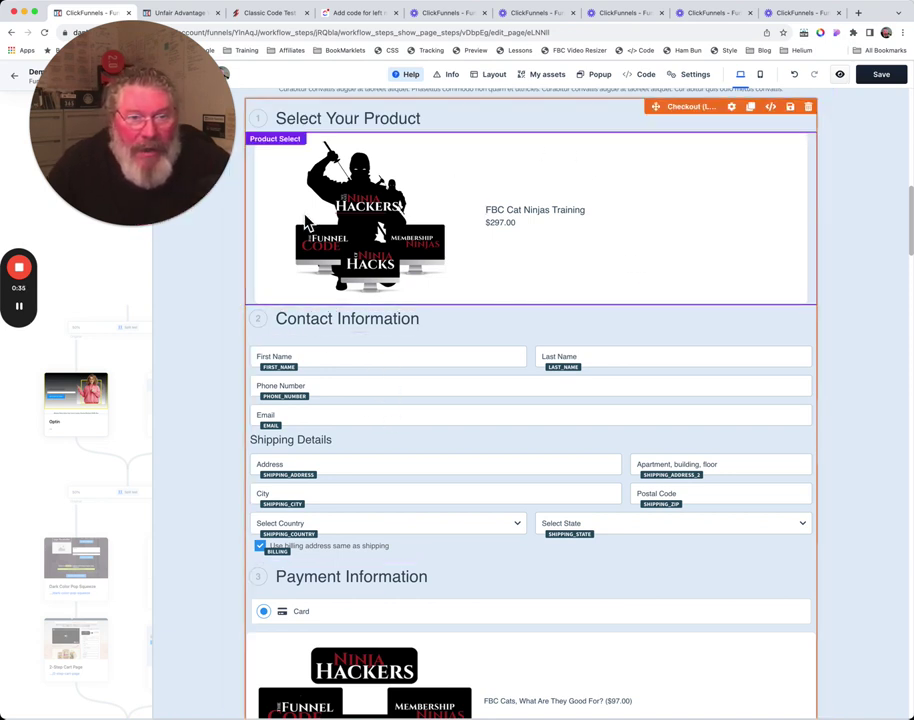
- Leave the page editor without saving and show the Optin step's attached products
left_click(18, 84)
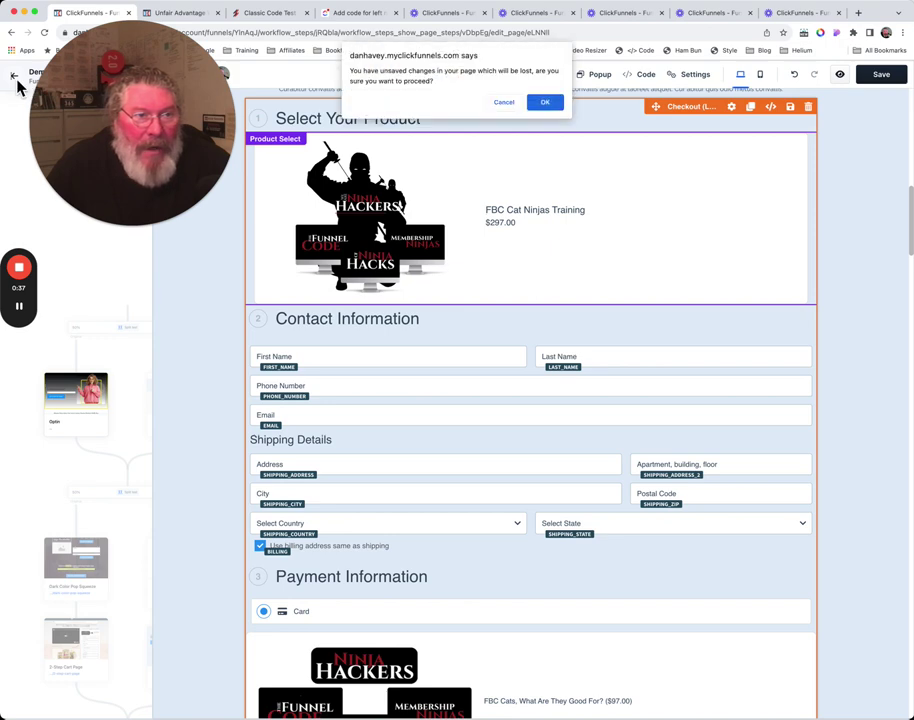
left_click(544, 106)
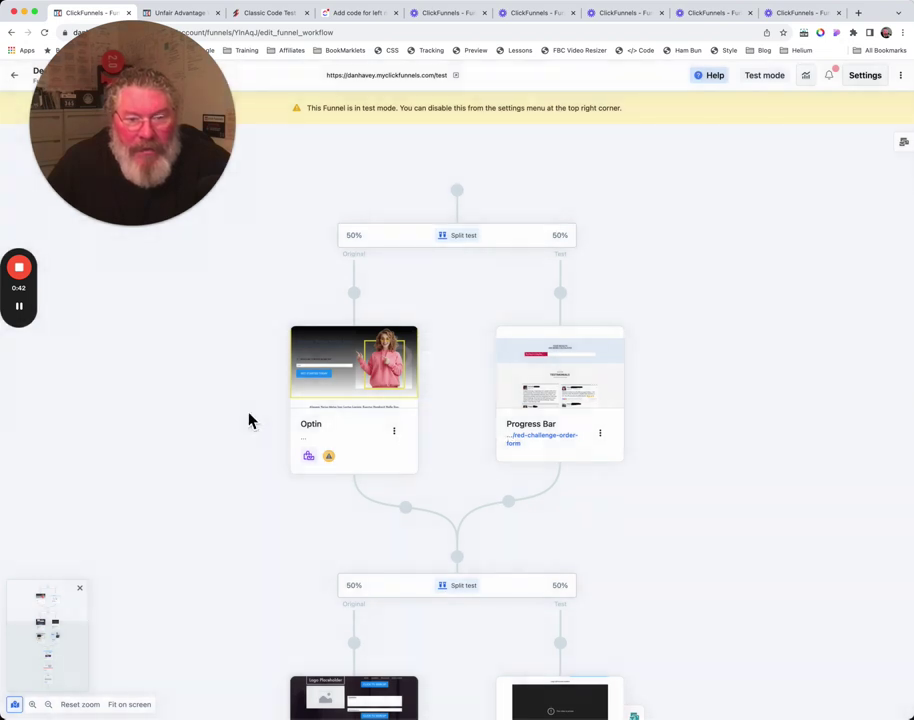
mouse_move(323, 388)
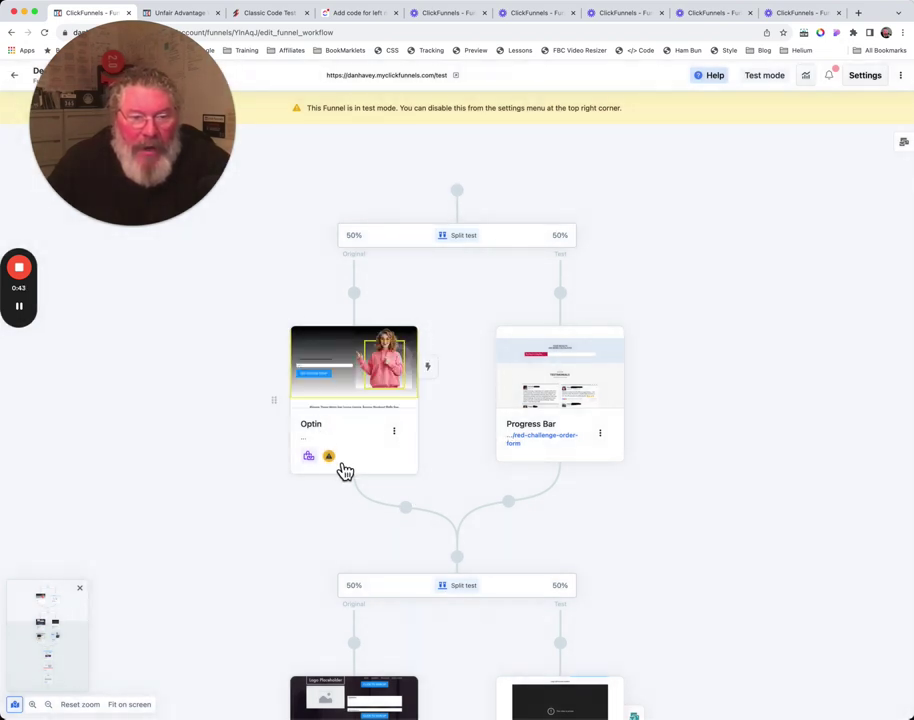
mouse_move(338, 468)
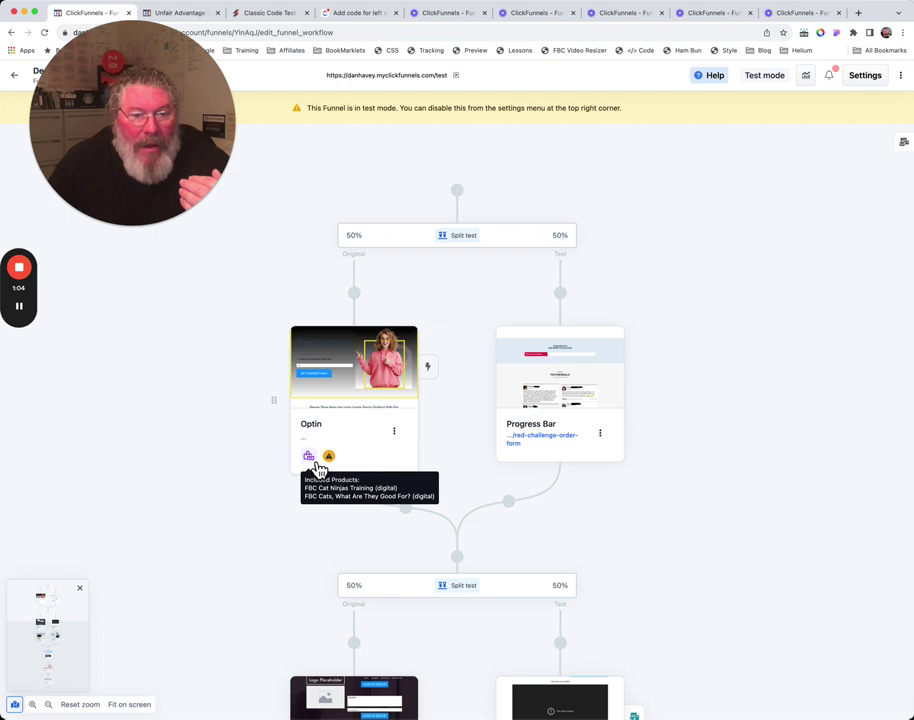
left_click(317, 464)
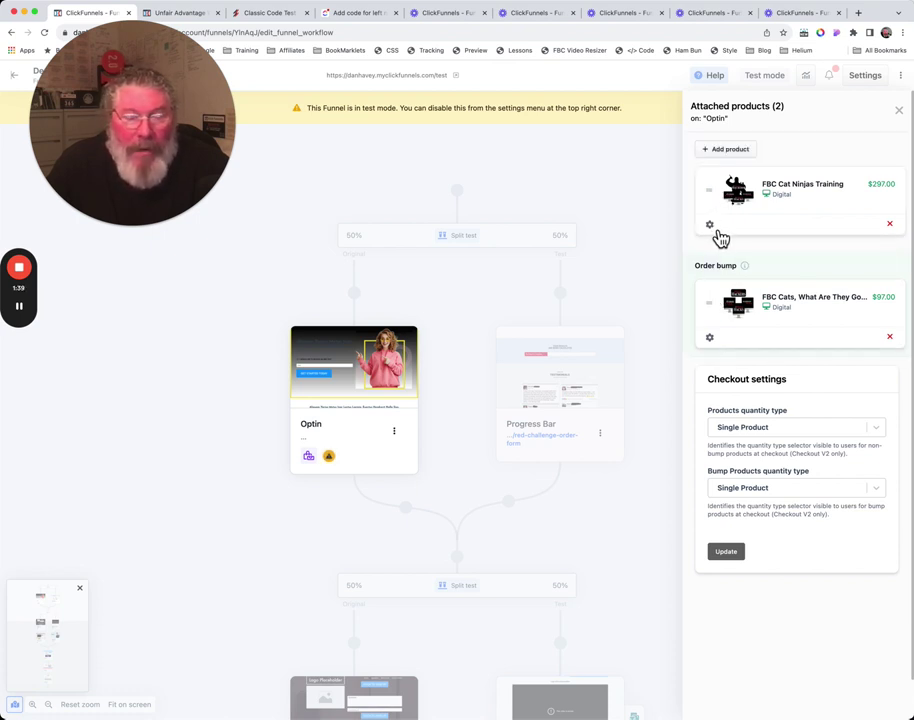
- Review FBC Cat Ninjas Training's Availability and Prices in its override settings, then close them
left_click(714, 230)
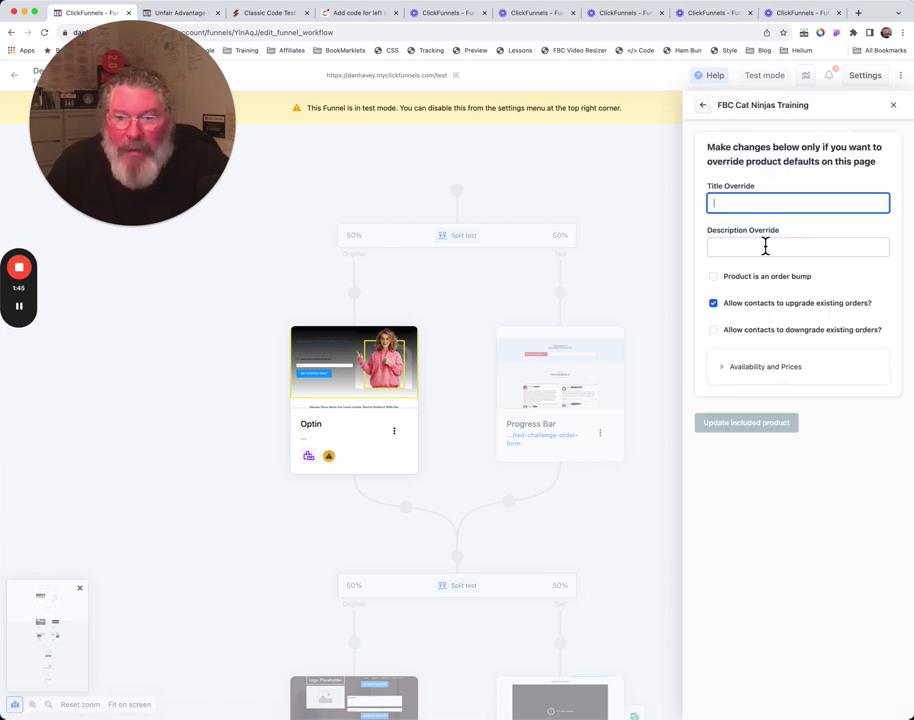
left_click(731, 370)
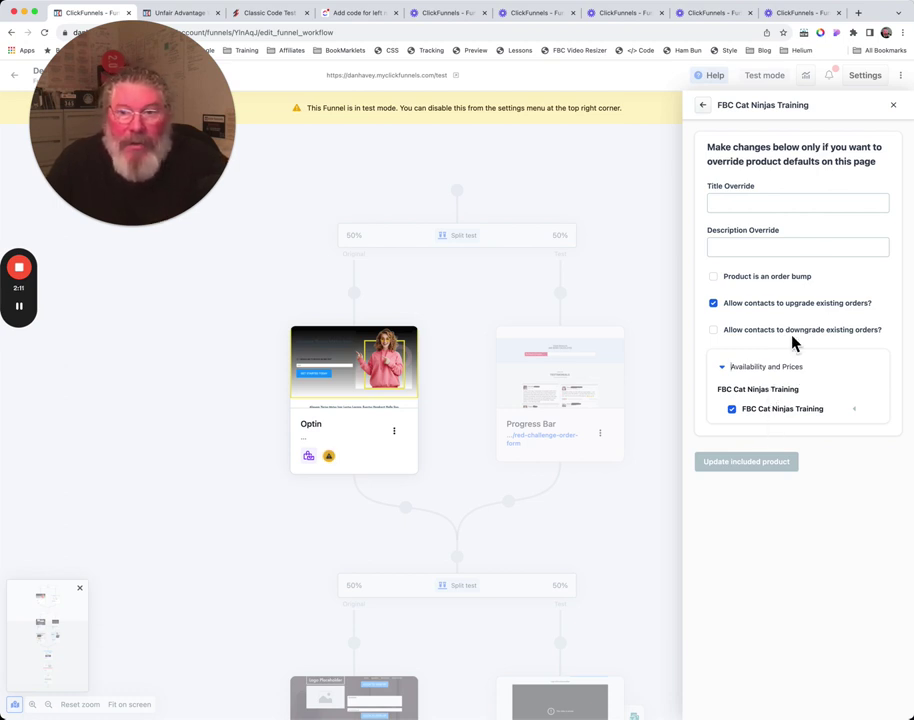
left_click(895, 107)
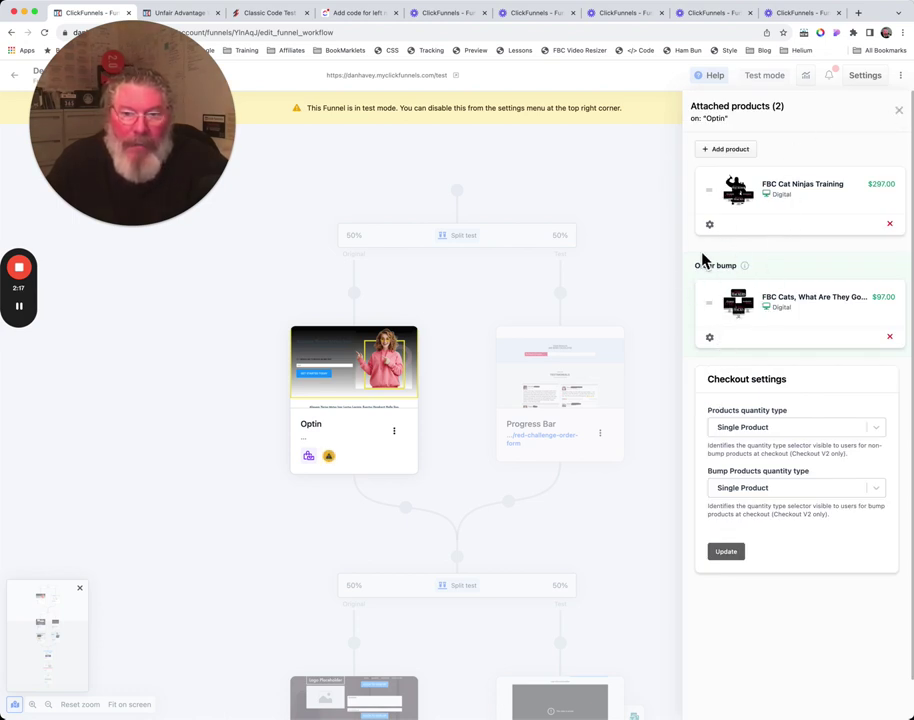
left_click(710, 339)
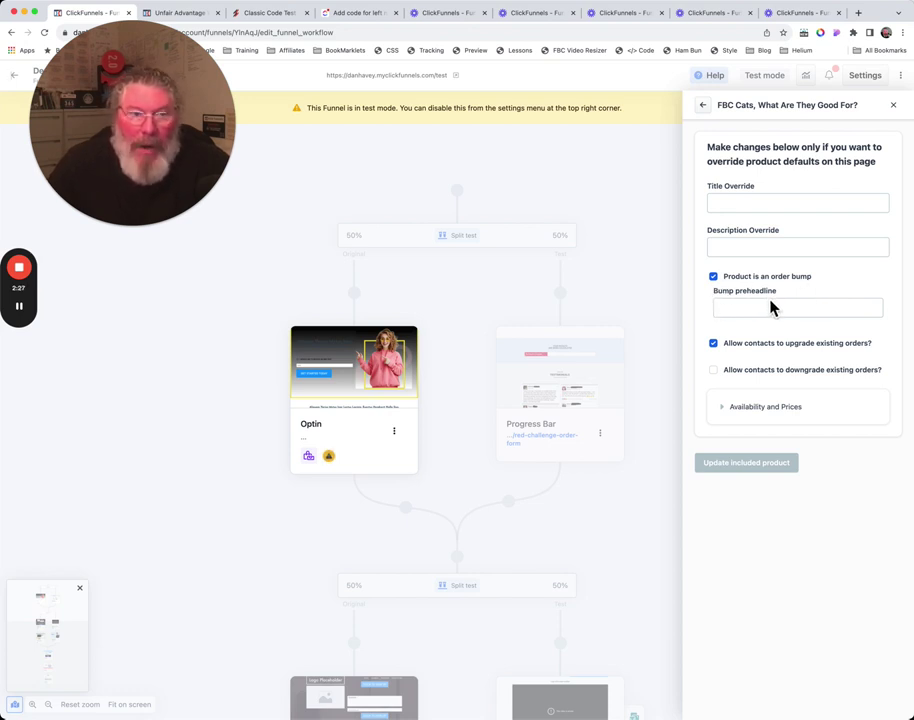
left_click(732, 414)
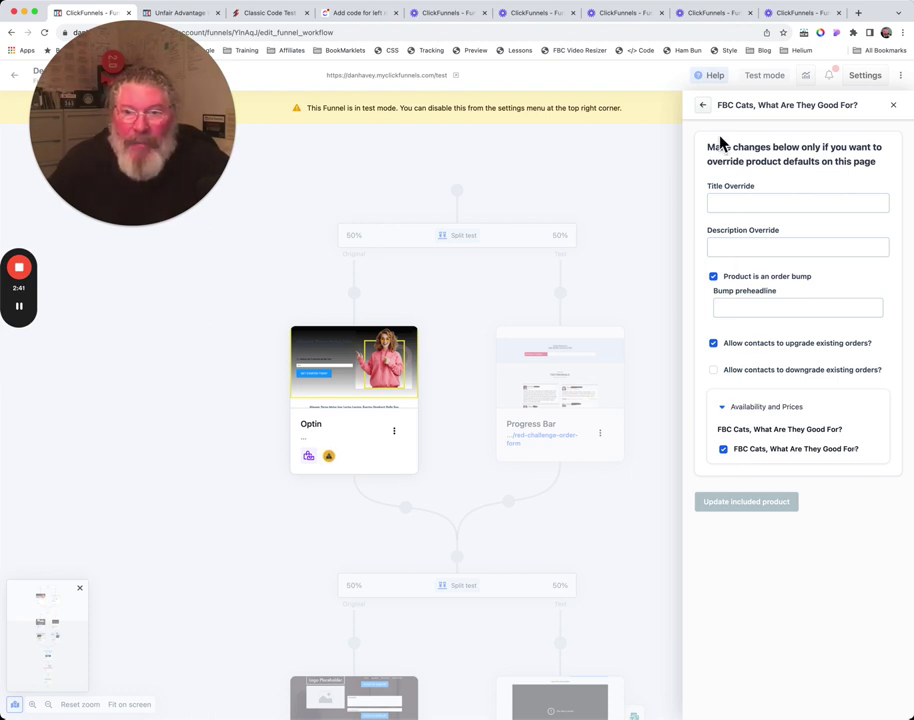
left_click(704, 105)
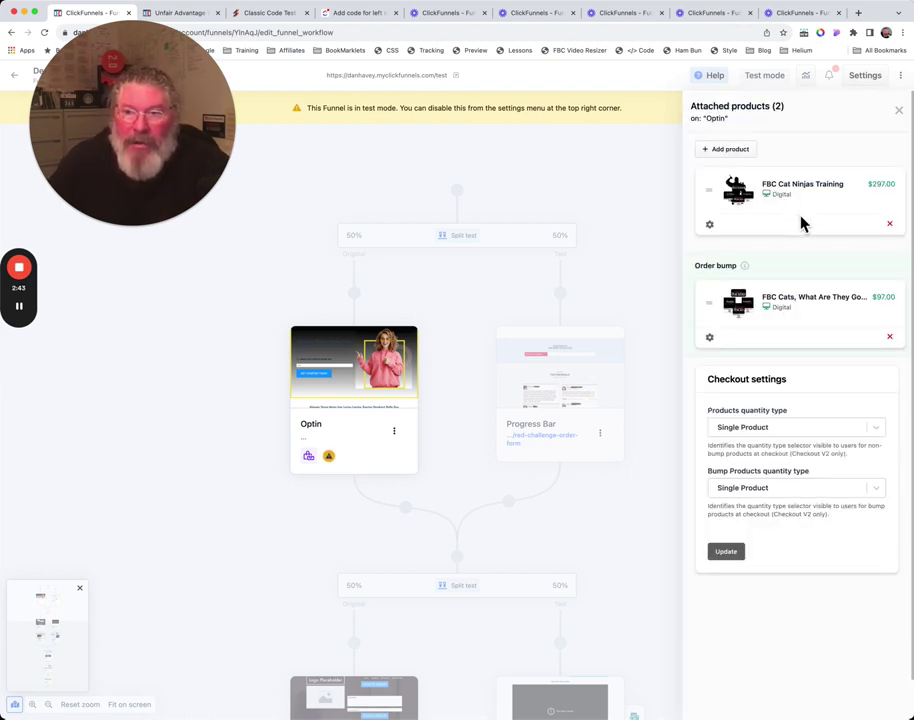
left_click(889, 224)
left_click(890, 319)
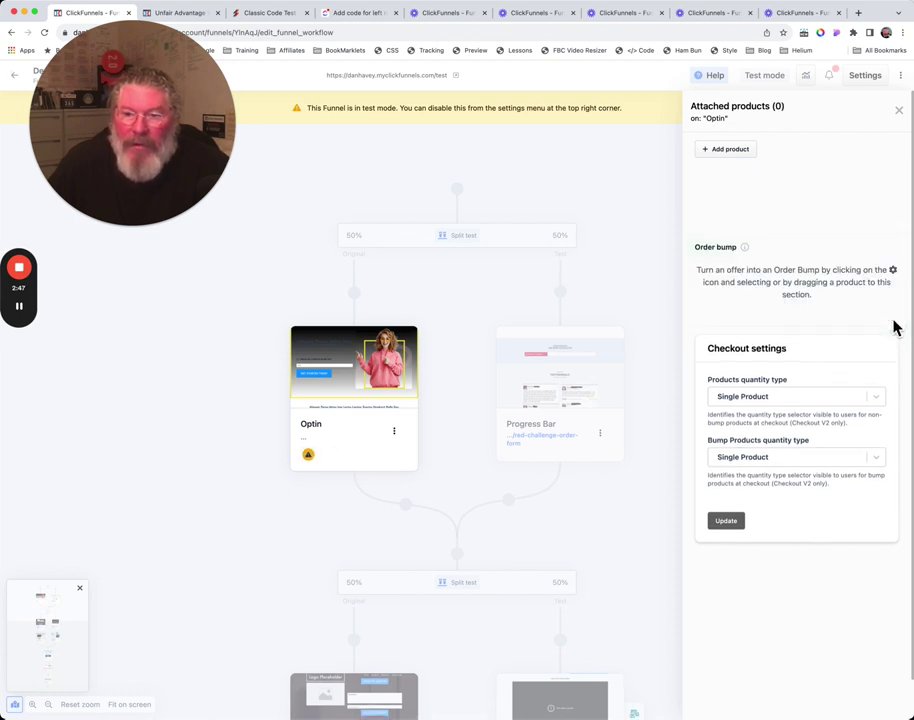
left_click(787, 405)
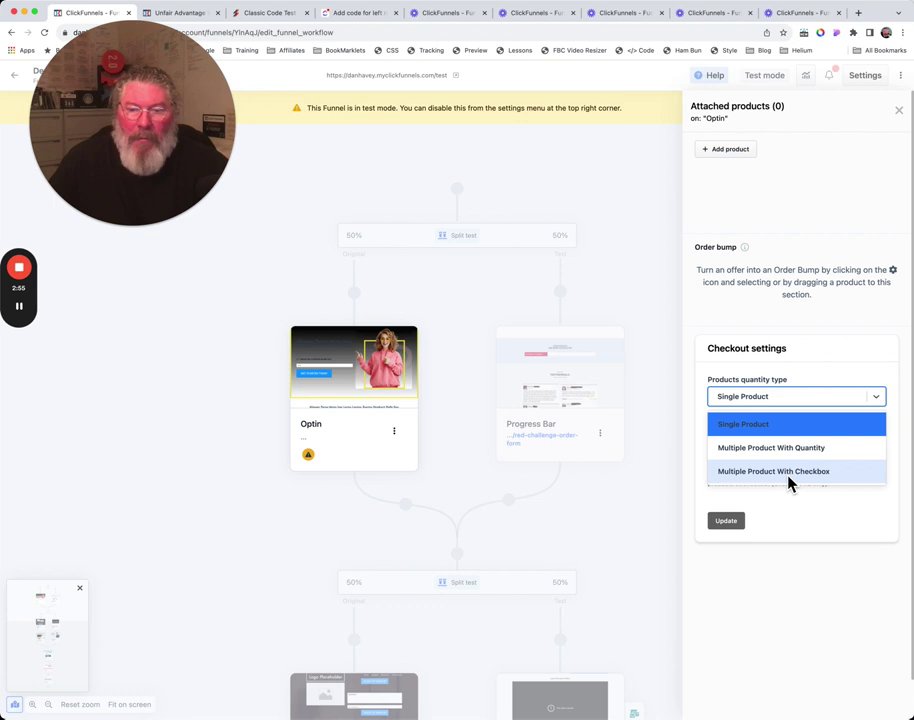
left_click(824, 353)
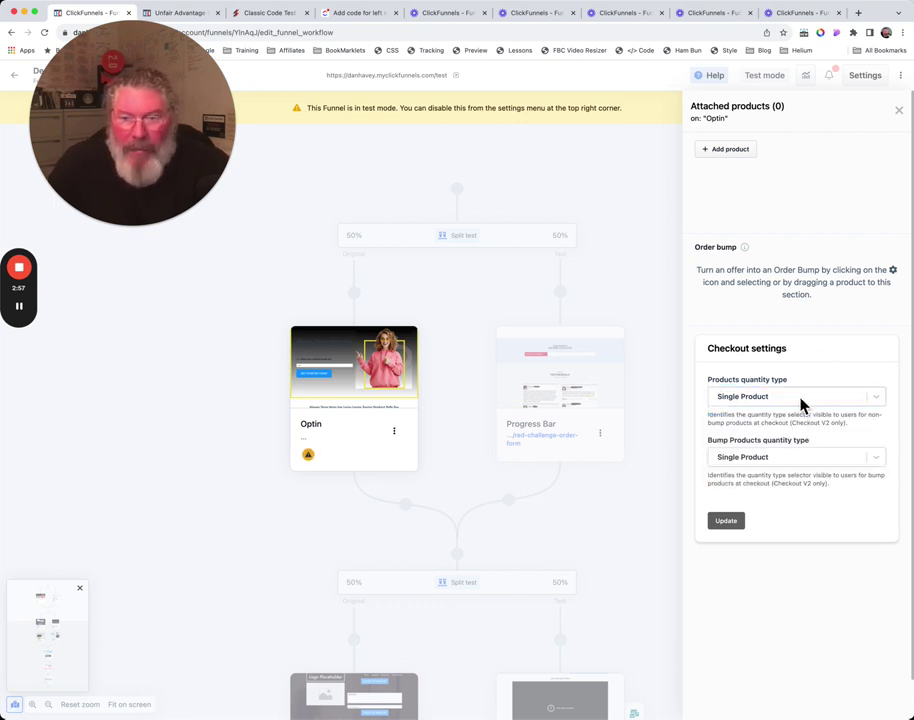
left_click(782, 463)
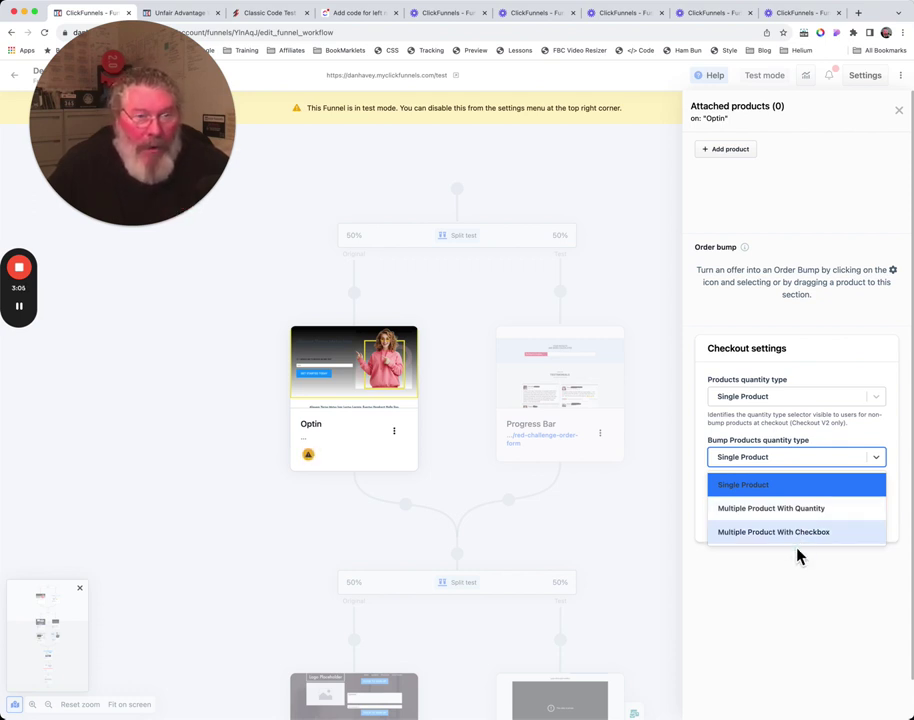
left_click(799, 565)
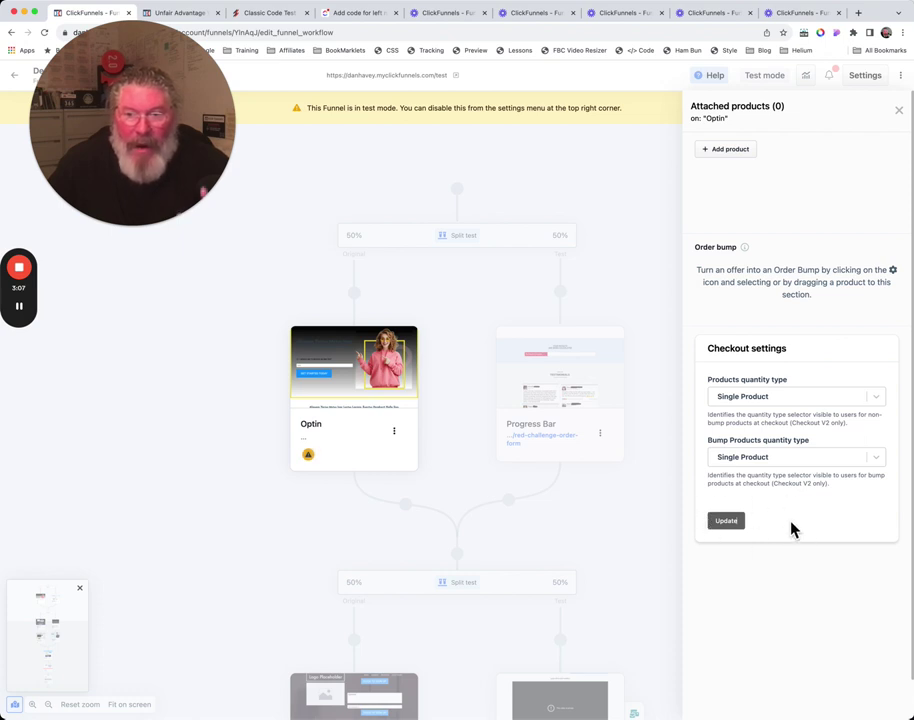
- Attach *Voomly and FBC Cat Ninjas Training, ordering FBC Cat Ninjas Training first
left_click(729, 151)
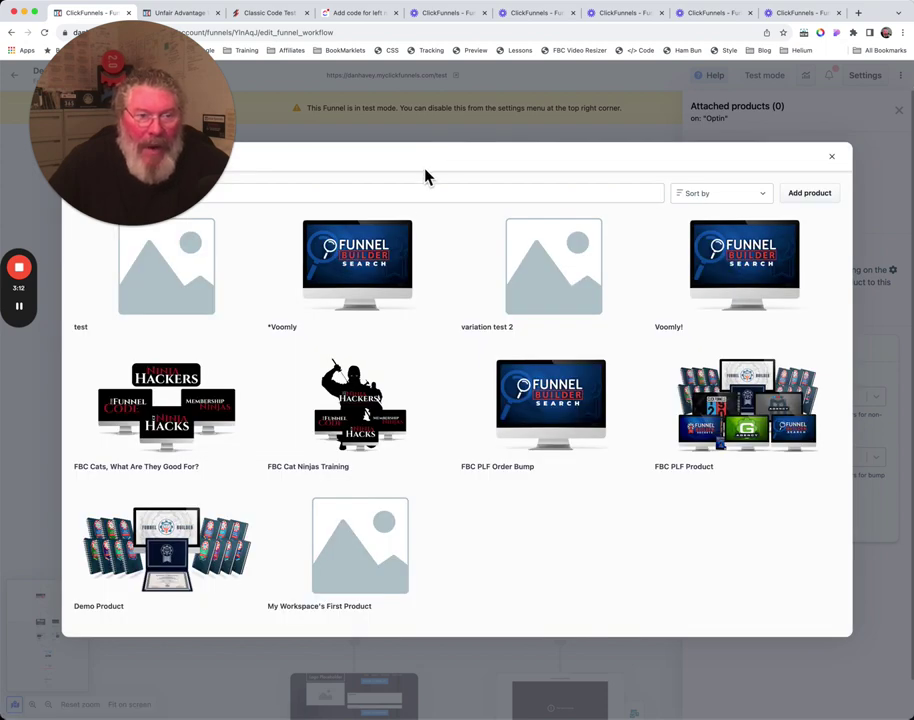
mouse_move(396, 312)
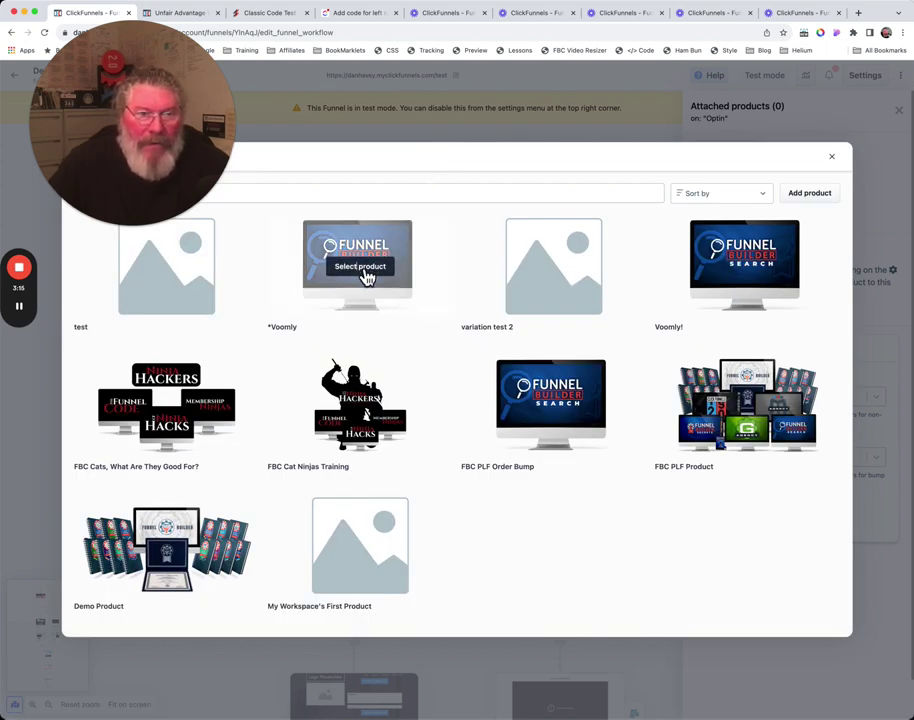
left_click(362, 268)
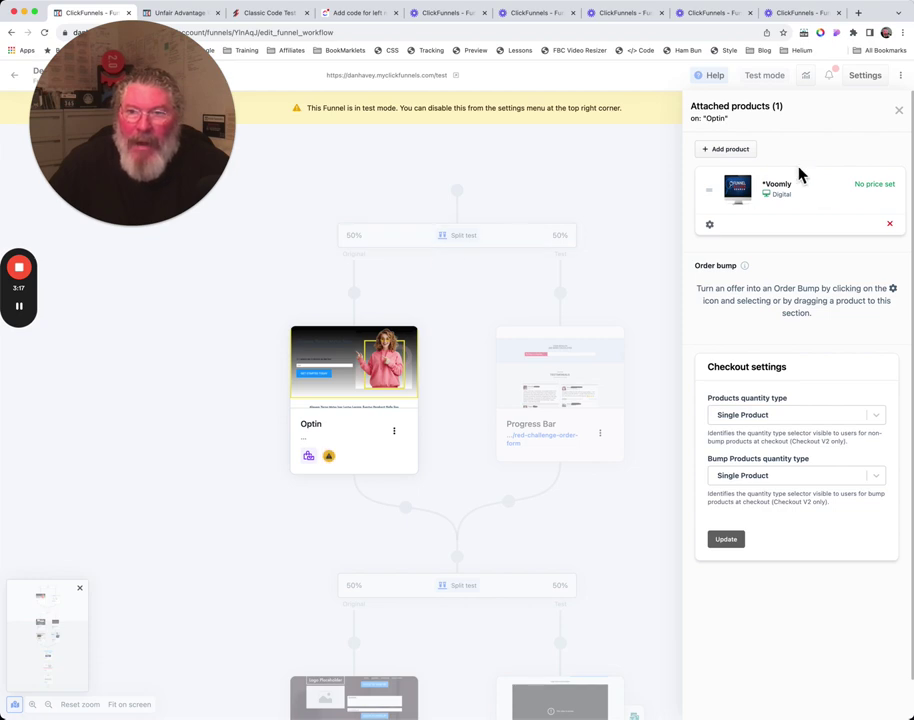
left_click(718, 152)
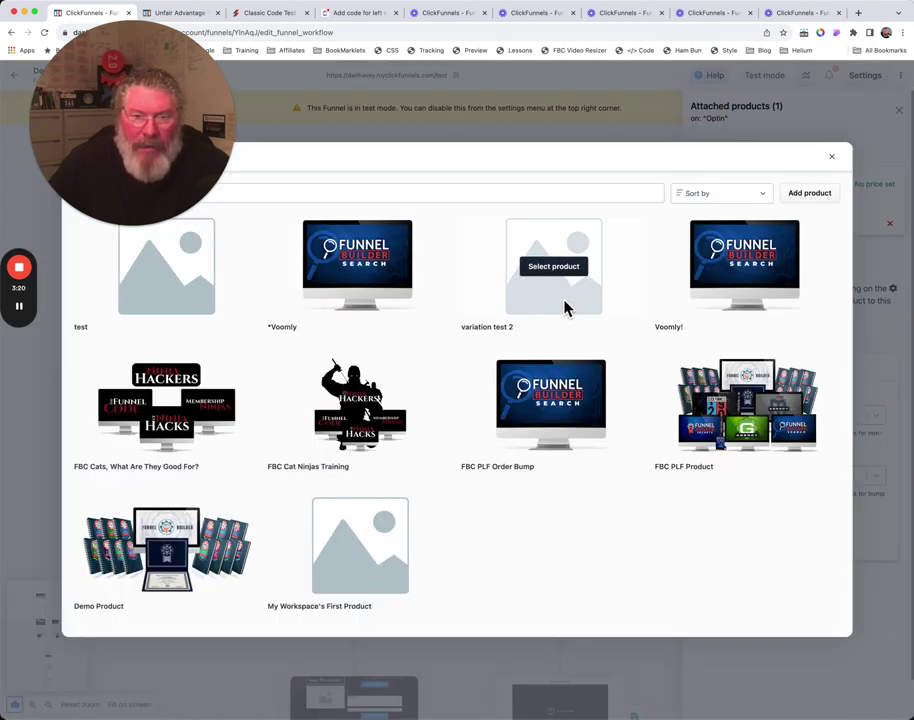
mouse_move(378, 418)
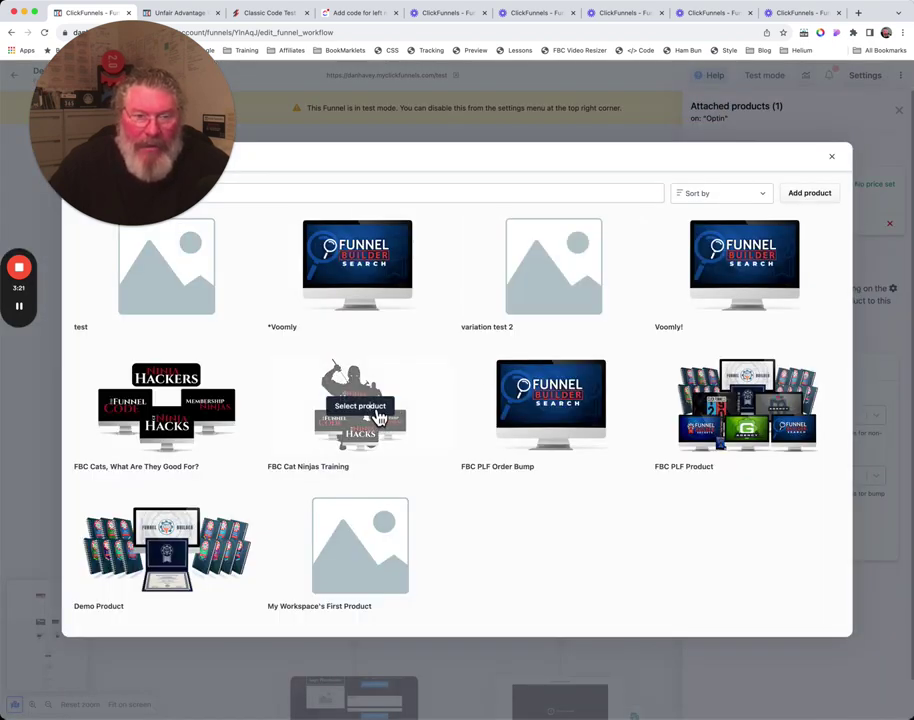
left_click(378, 418)
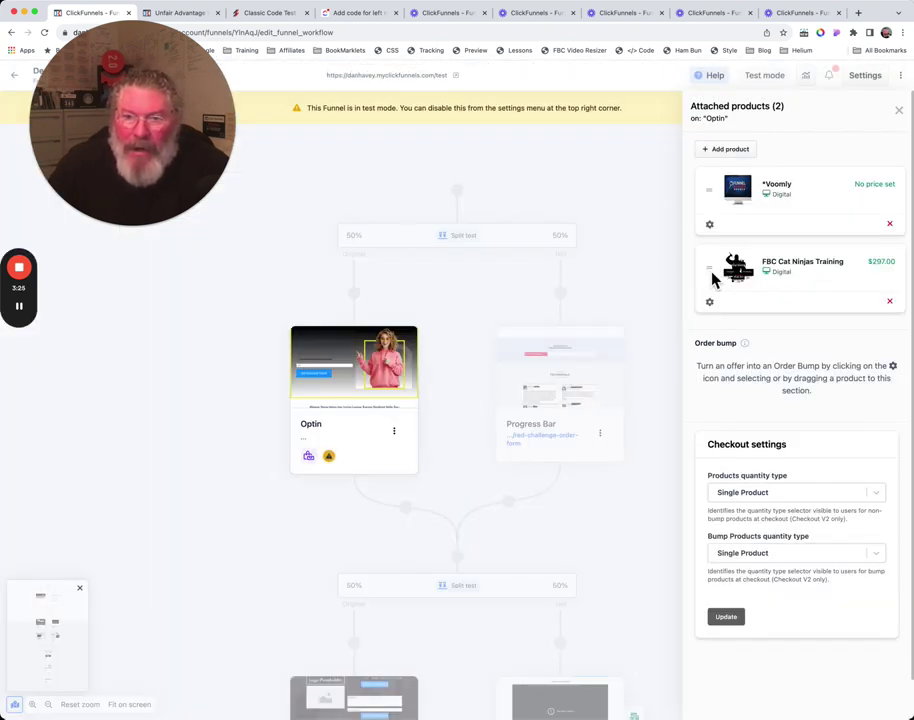
left_click_drag(726, 205, 716, 302)
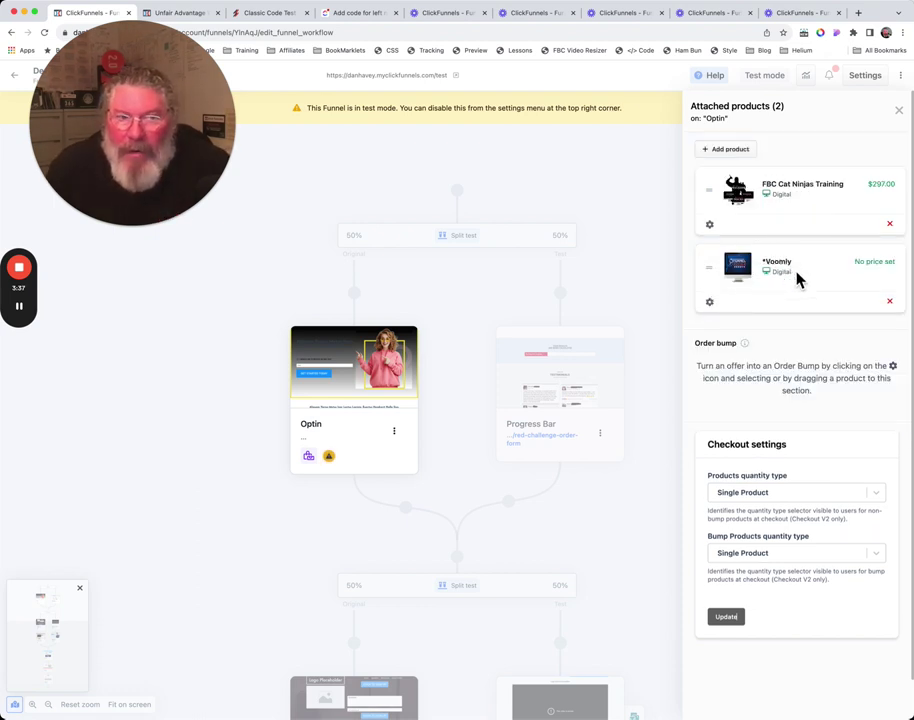
- Restrict *Voomly's available variants to Basic and Pro, leaving Cloud unchecked
left_click(716, 309)
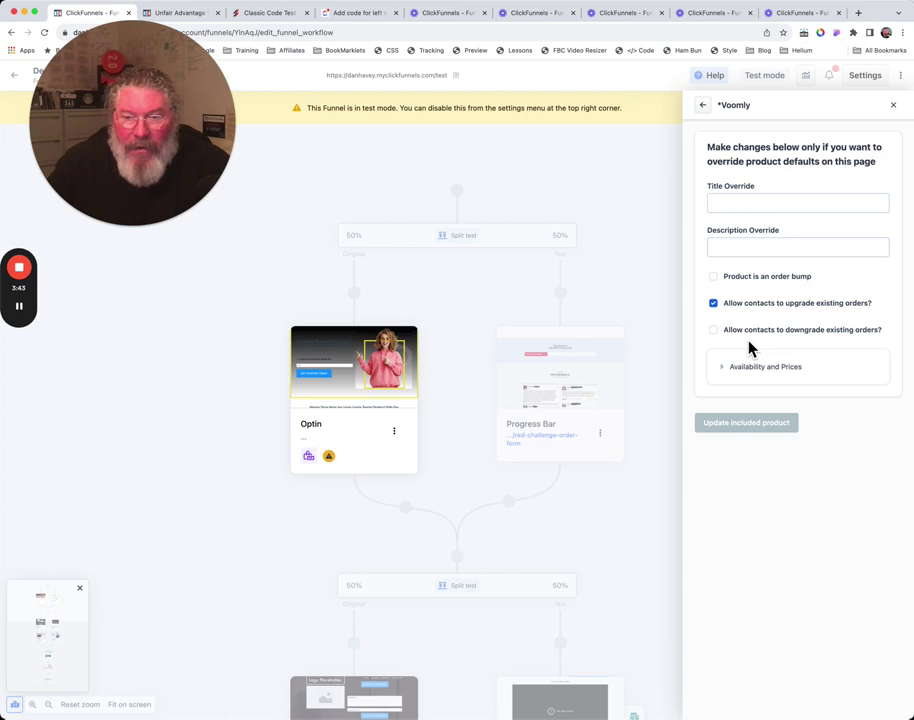
left_click(733, 368)
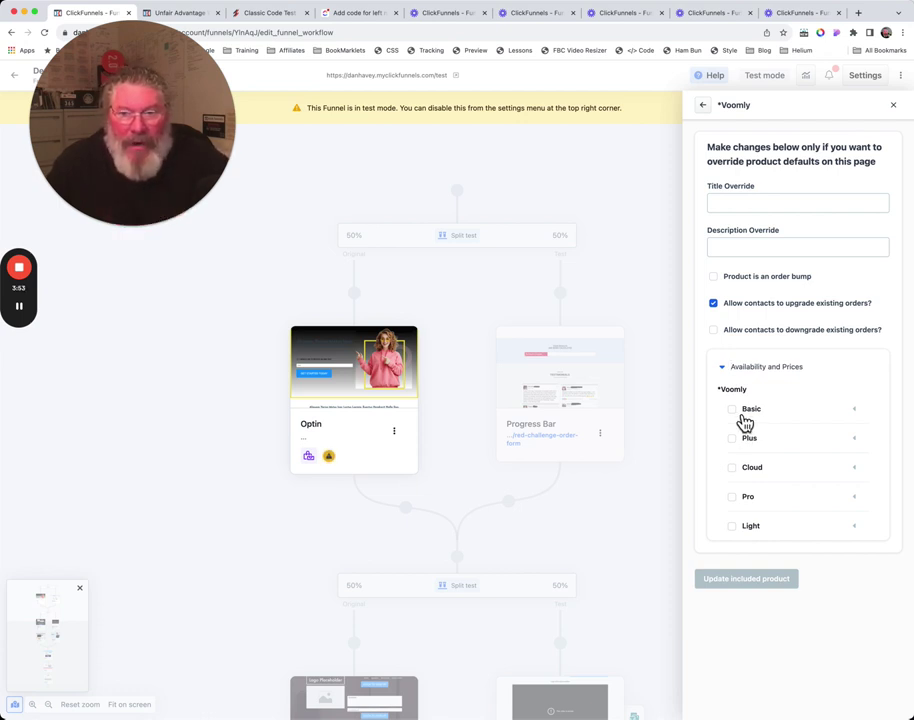
left_click(745, 420)
left_click(745, 476)
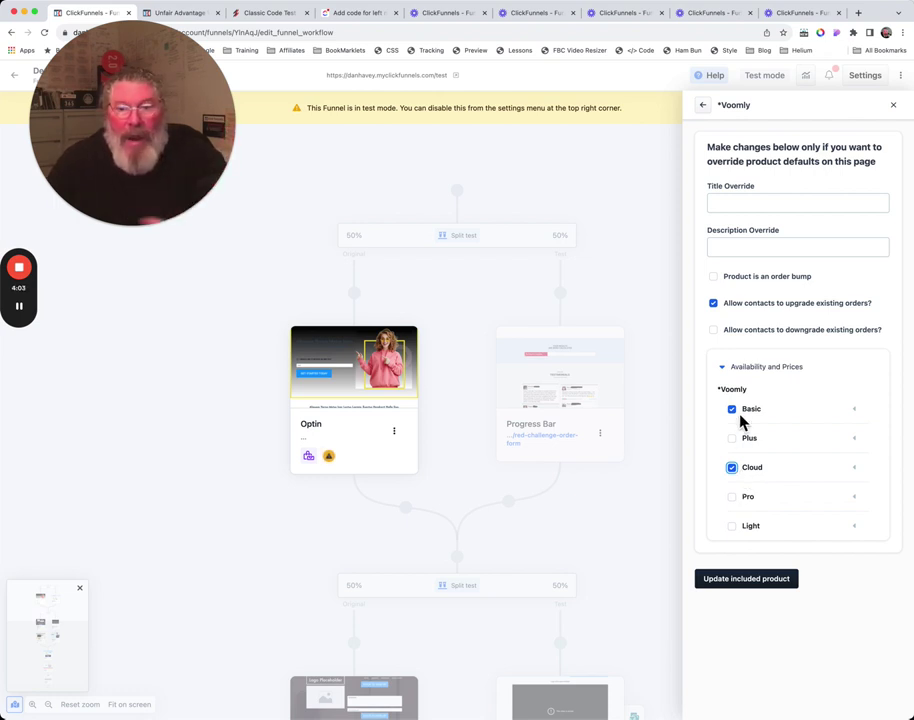
left_click(745, 478)
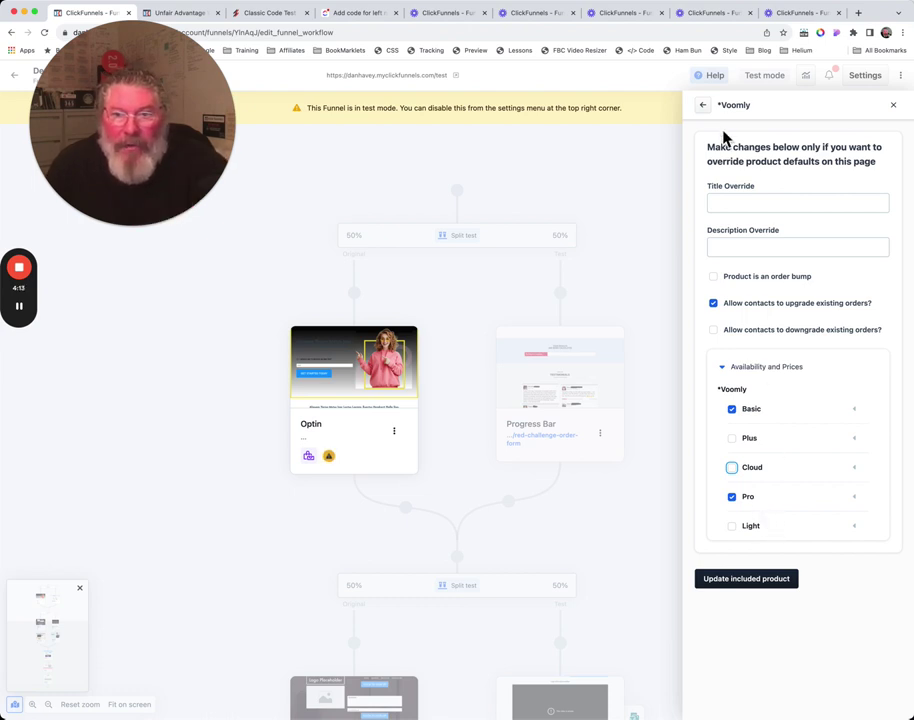
left_click(703, 105)
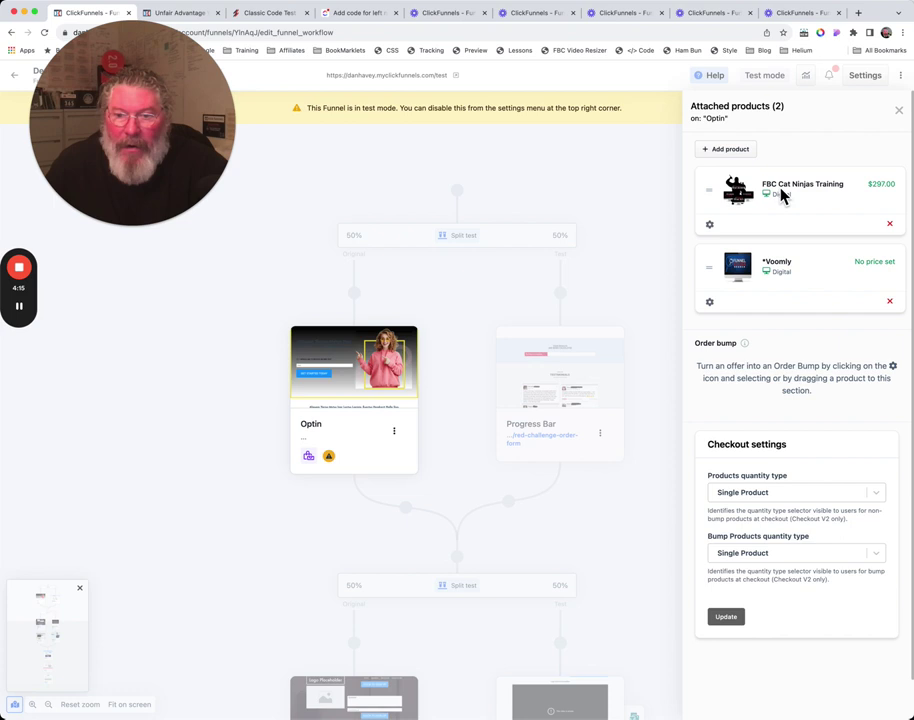